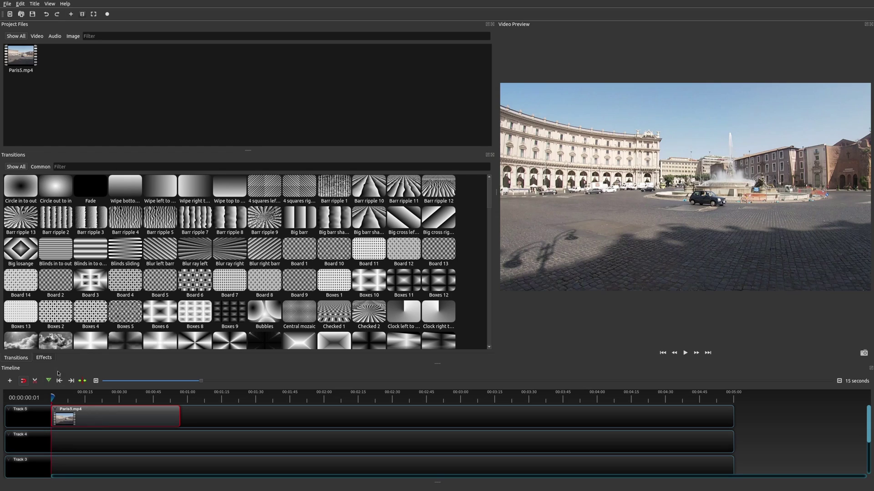
- Drag the Crop effect from the video effects list onto the Paris5.mp4 clip on Track 5
click(43, 358)
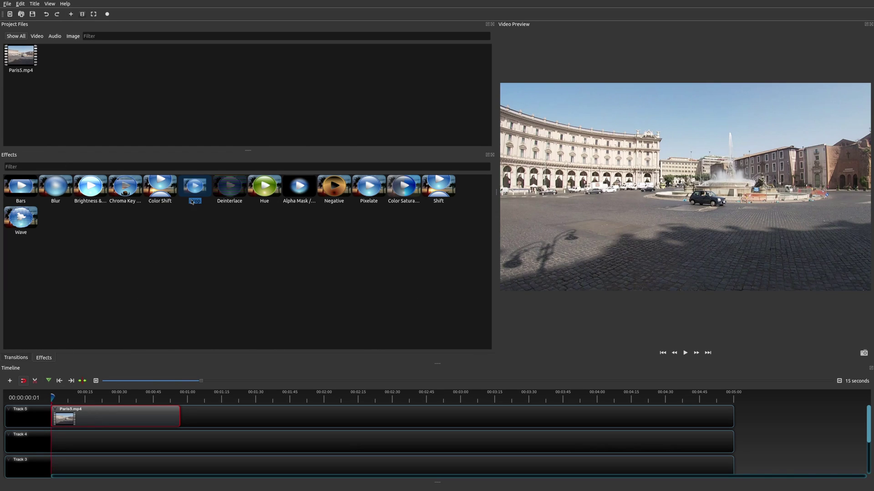
ctrl+click(87, 195)
drag(201, 199, 96, 415)
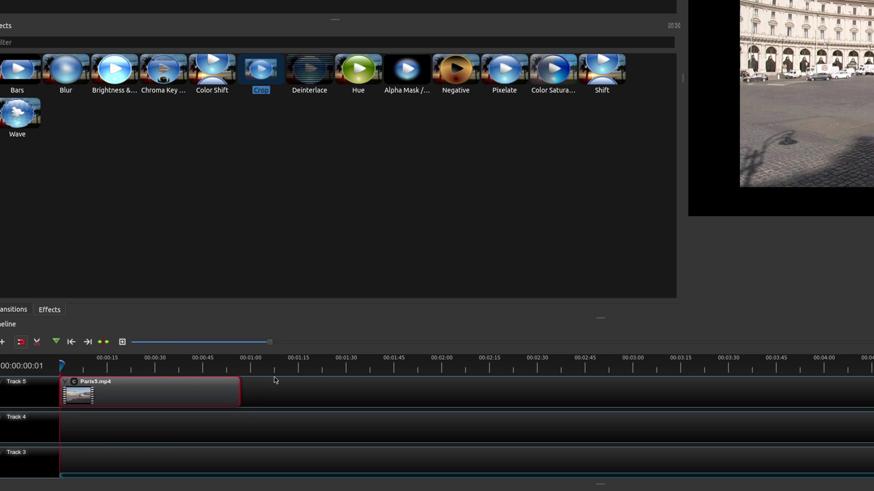
click(211, 364)
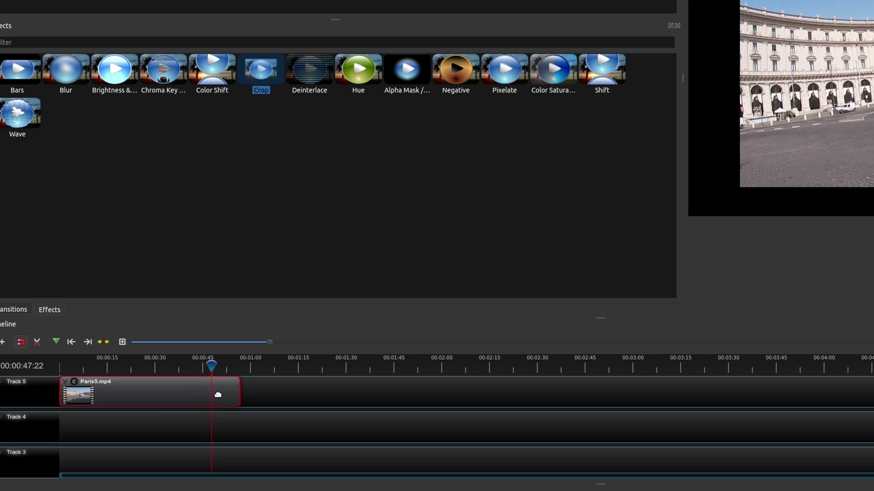
click(76, 344)
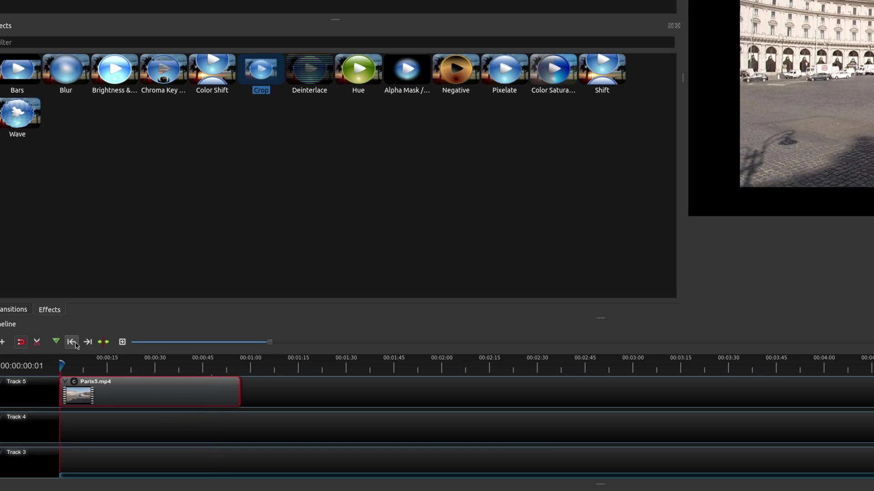
- Bring up the clip's Crop properties, showing Bottom, Left, Right and Top Size at 0.10
right_click(78, 386)
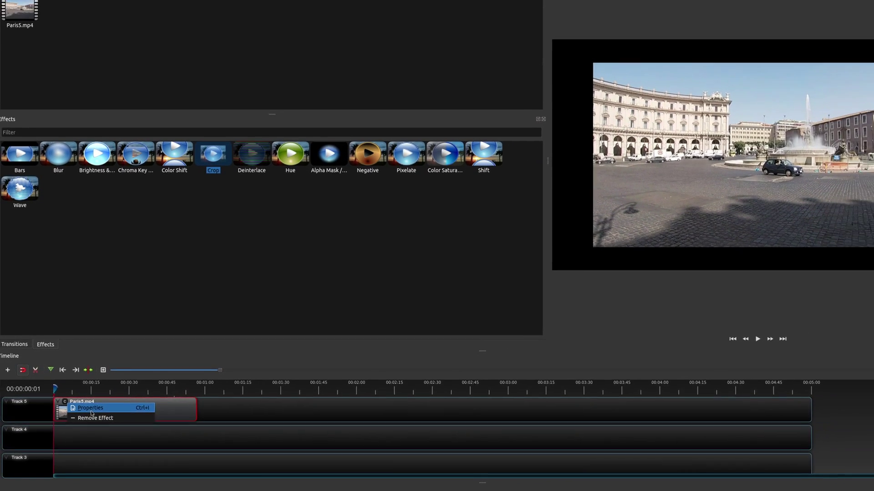
key(Escape)
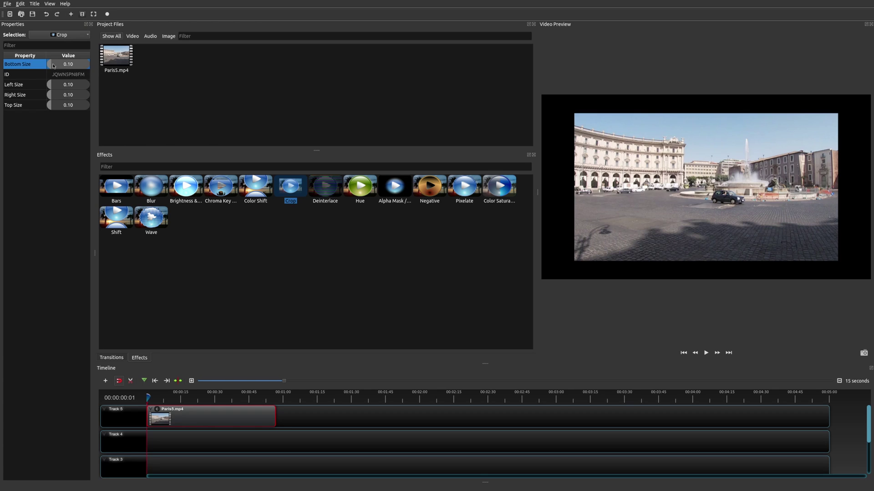
- Crop to Bottom 0.00, Left 0.49, Right 0.35, Top 0.06, previewing at 26, 40 and 48 seconds
drag(52, 67, 22, 69)
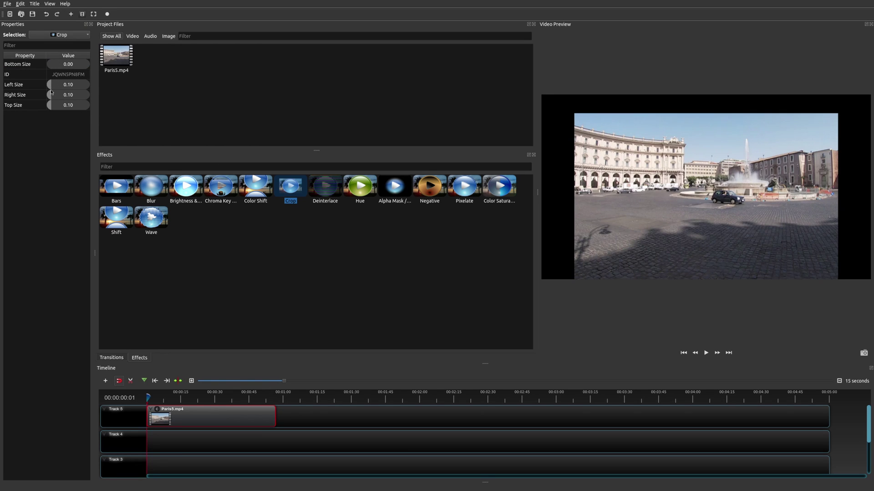
drag(50, 85, 50, 107)
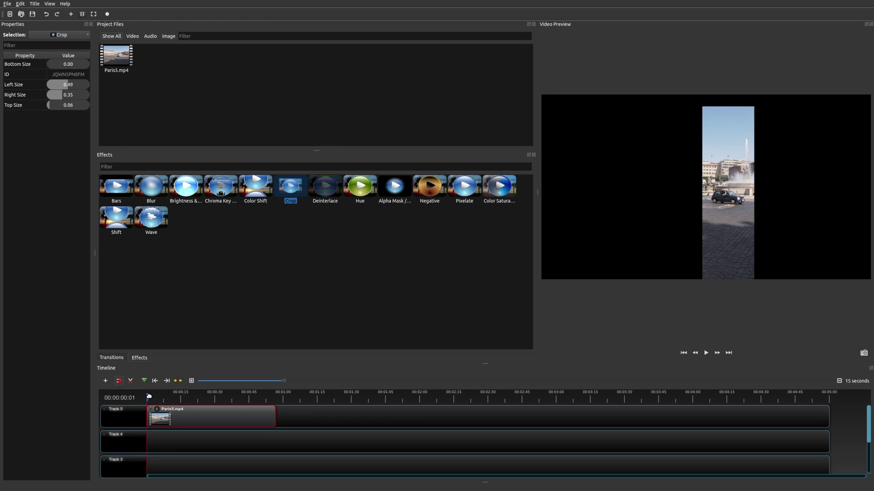
drag(149, 397, 207, 399)
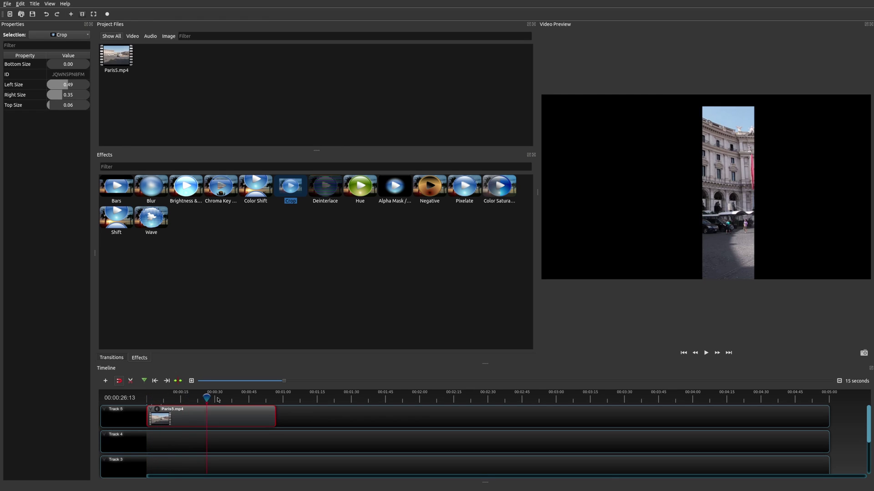
click(238, 401)
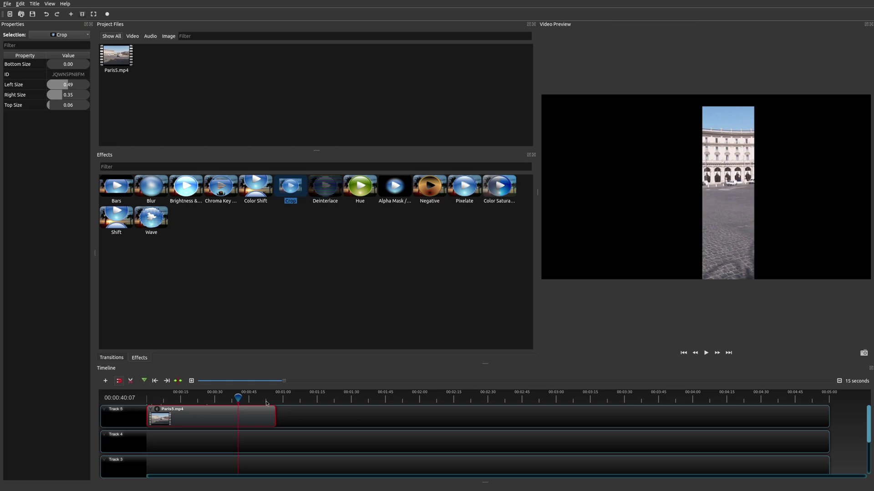
click(256, 399)
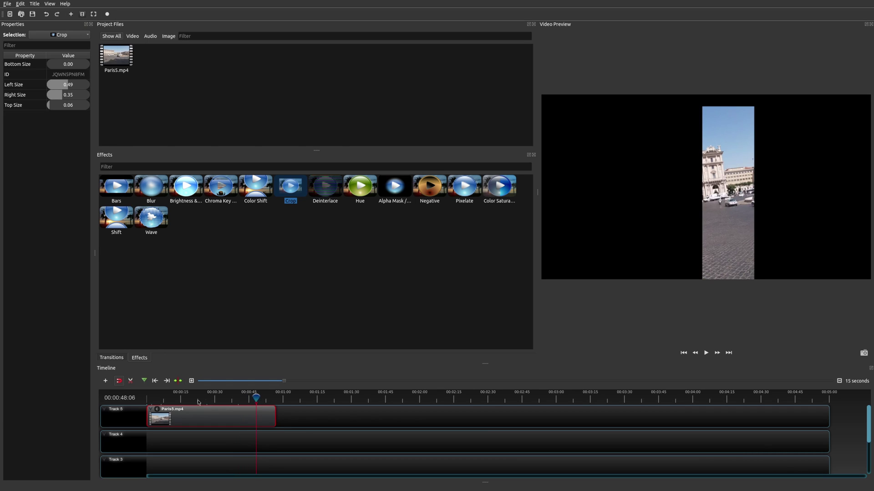
click(160, 398)
click(150, 399)
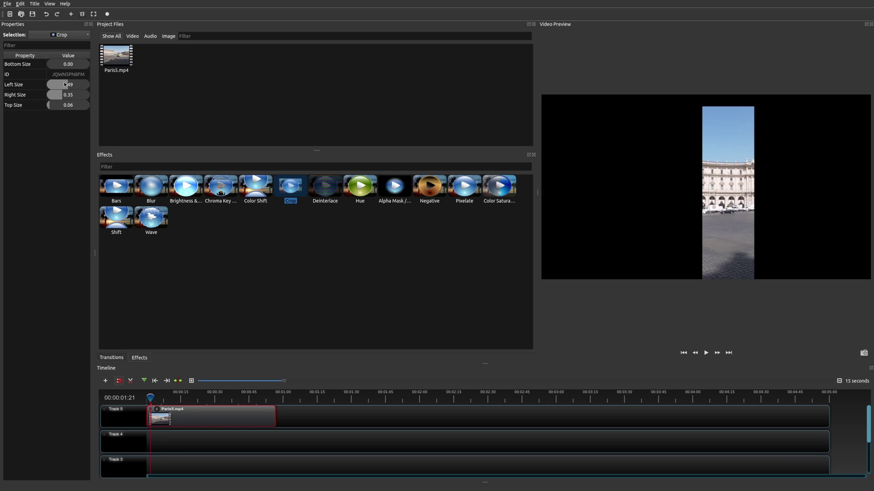
- Remove the Crop effect from Paris5.mp4 and review the full frame at 11 and 26 seconds
right_click(158, 410)
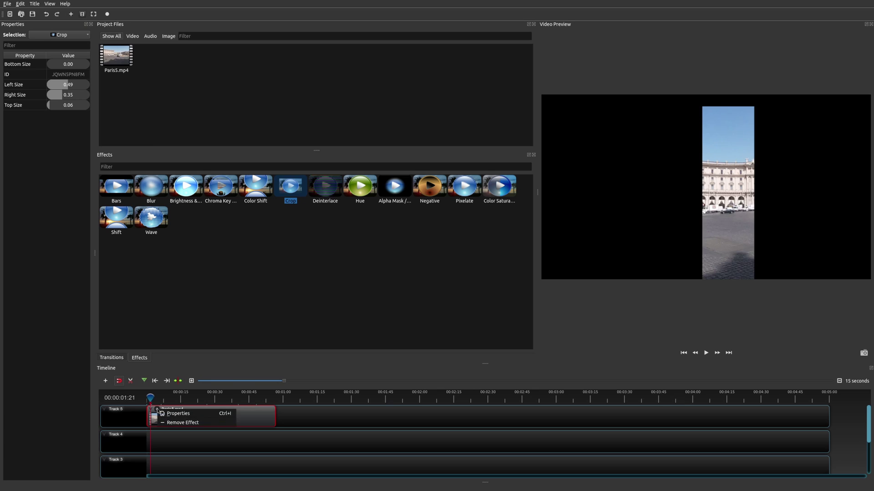
click(179, 423)
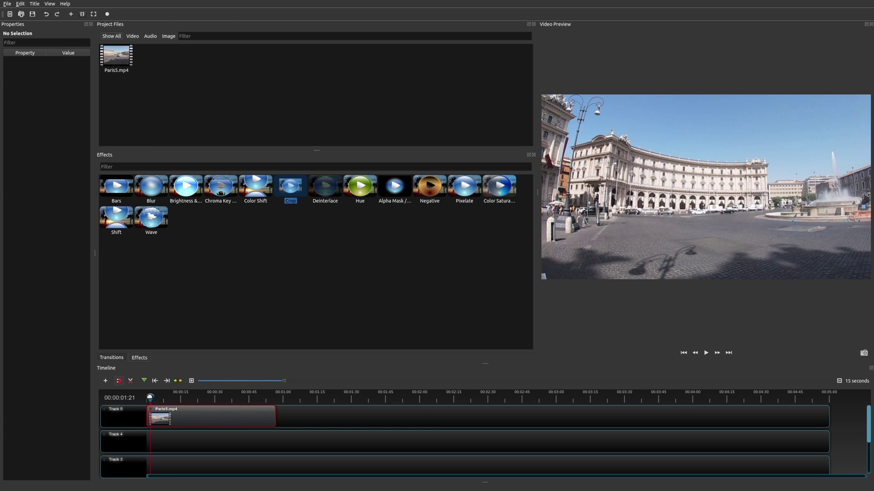
drag(151, 398, 147, 398)
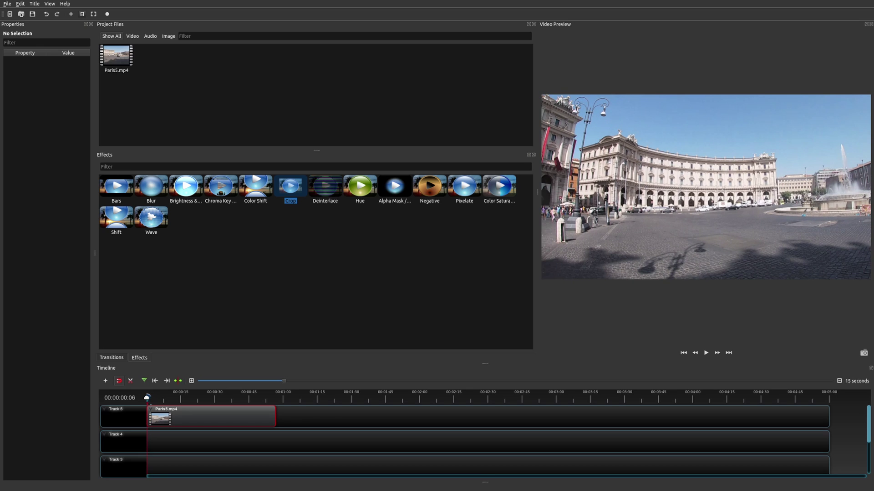
click(171, 398)
click(207, 397)
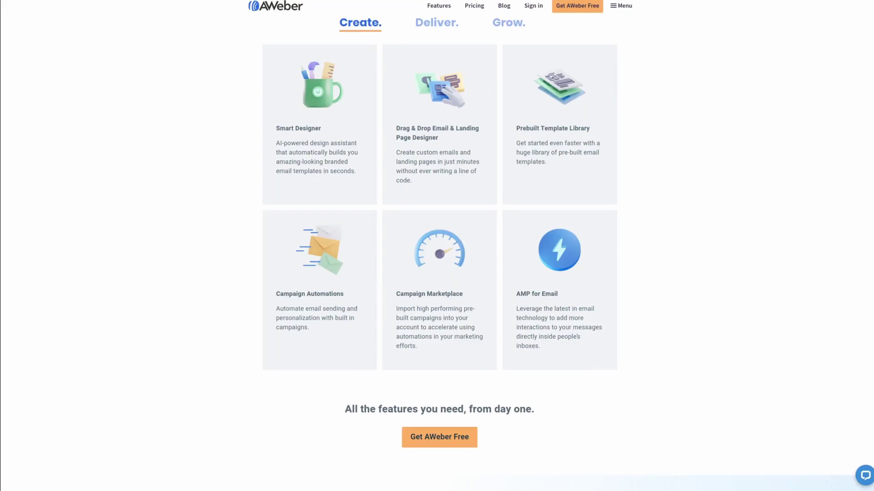
- Scroll down the AWeber features page to the Complete account migration section
scroll(439, 246, down, 2)
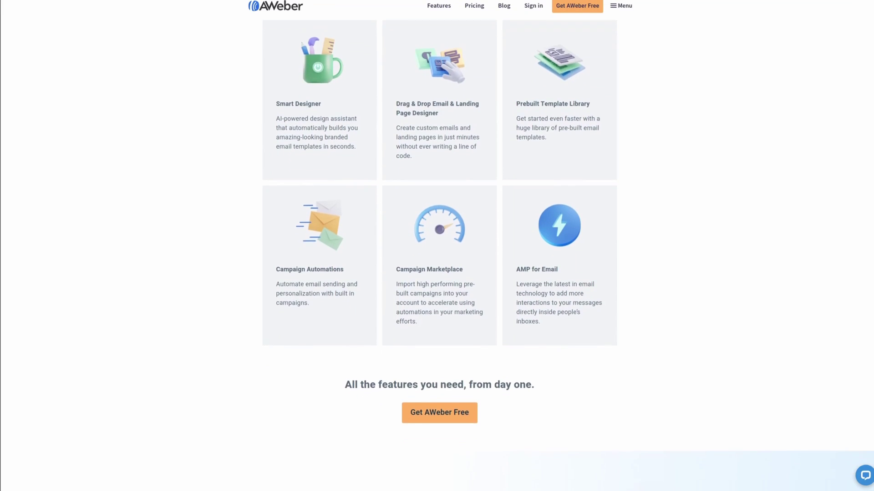
scroll(439, 245, down, 1)
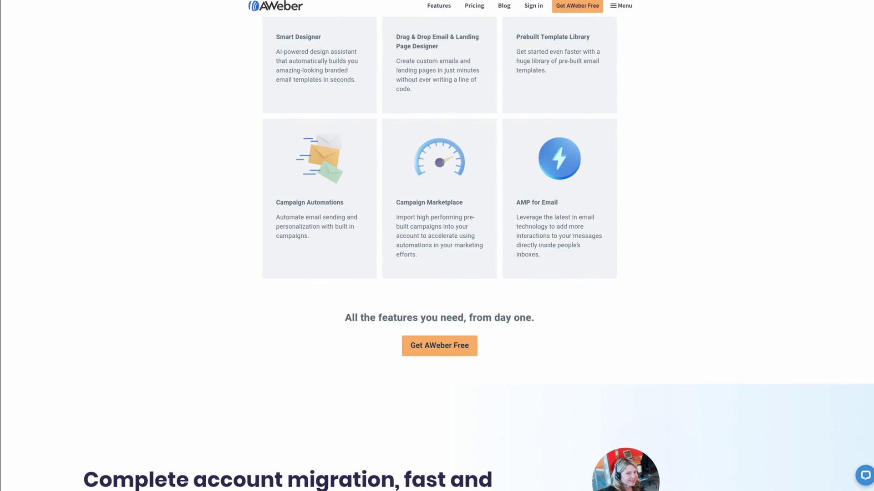
scroll(439, 246, down, 1)
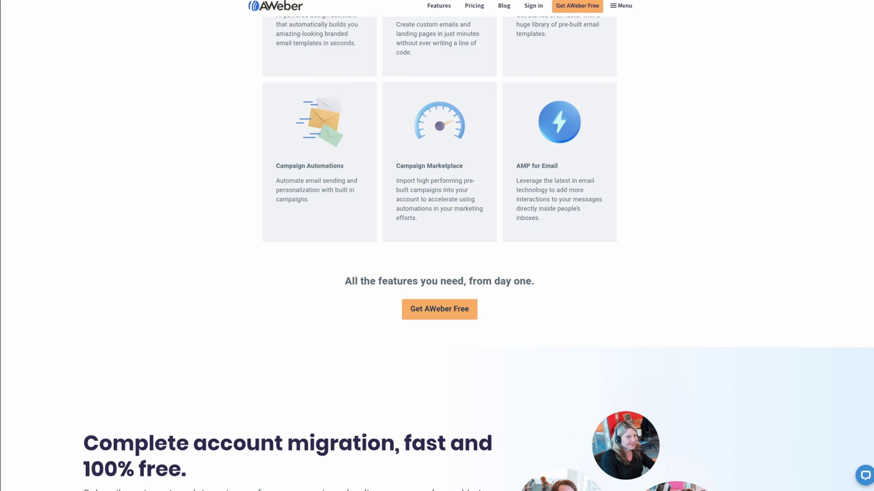
scroll(439, 246, down, 1)
scroll(439, 246, down, 1)
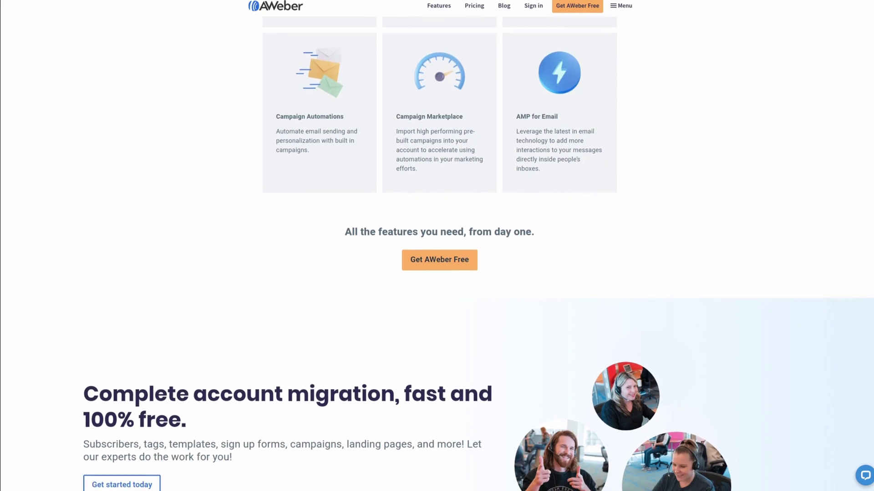
scroll(439, 245, down, 1)
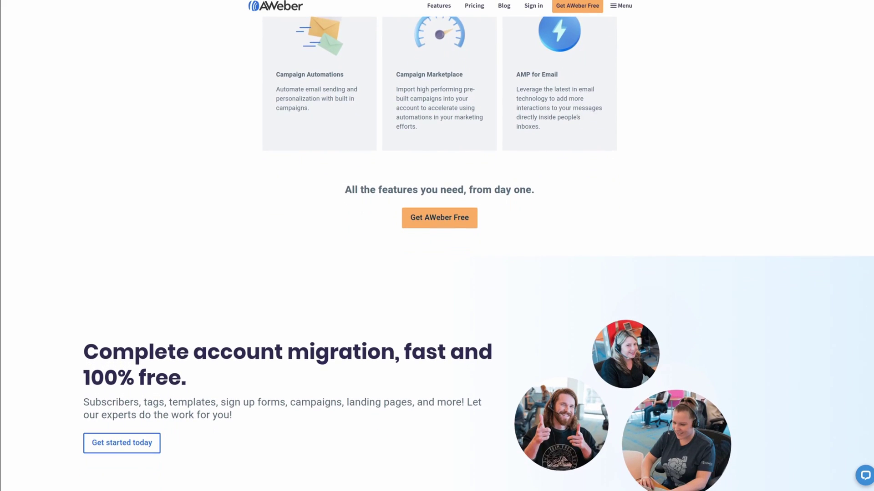
scroll(439, 246, down, 1)
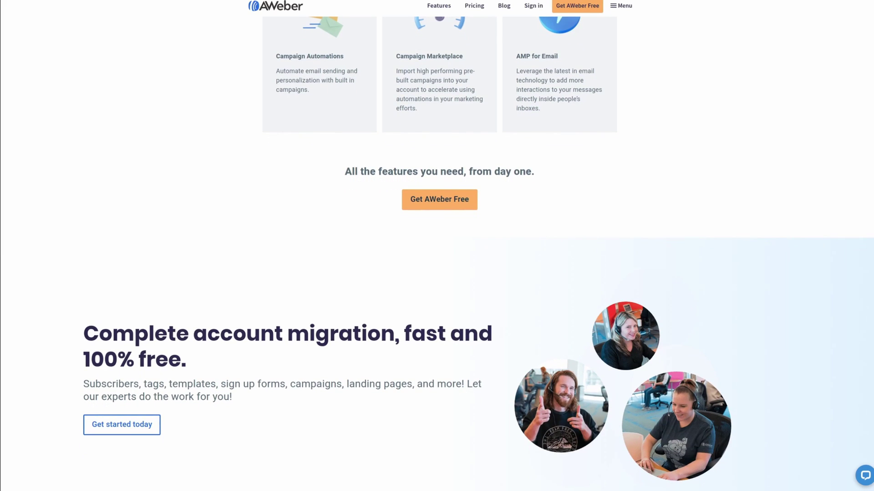
scroll(439, 246, down, 1)
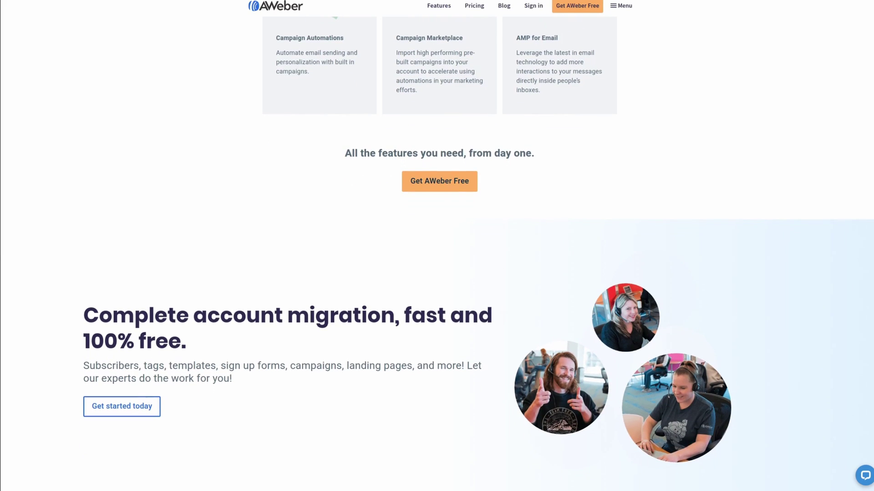
scroll(439, 246, down, 2)
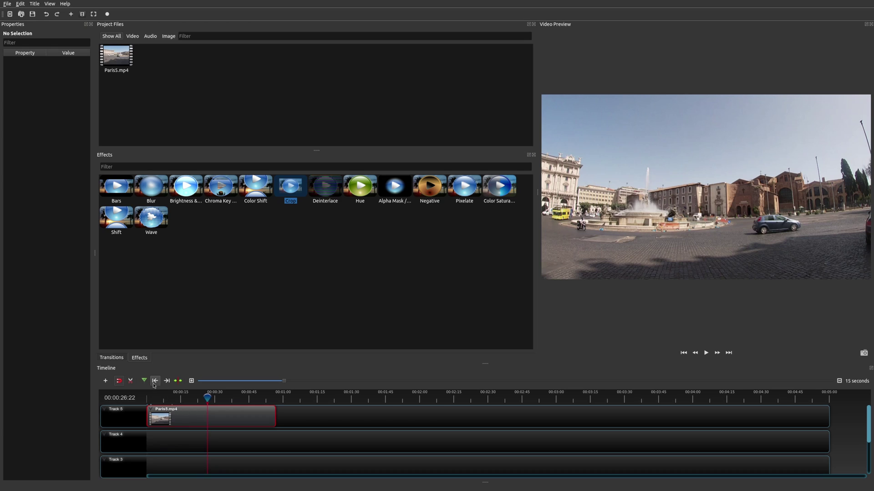
- Return the playhead to the start and drag a new Crop effect onto Paris5.mp4
click(154, 381)
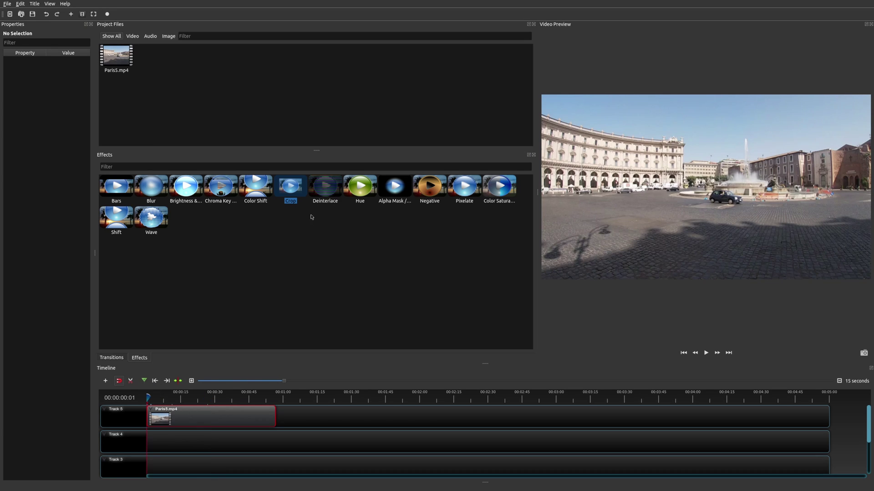
drag(293, 192, 185, 419)
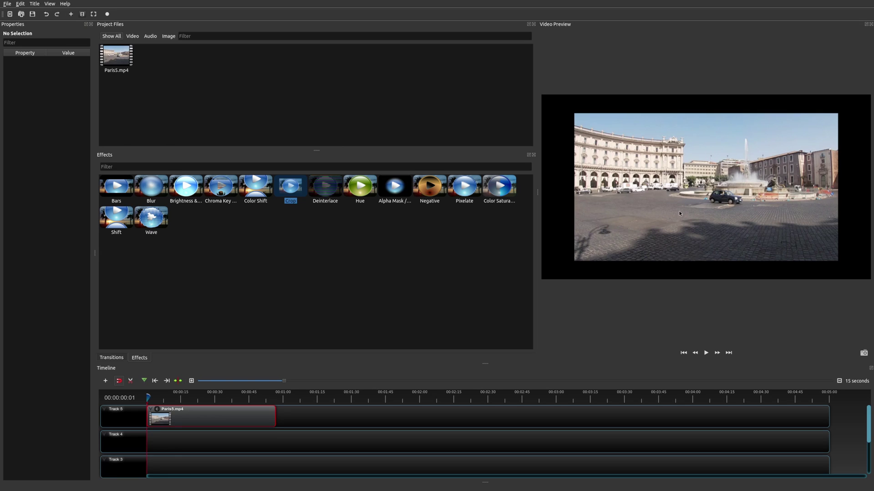
- Set the new crop to Top 0.20, Bottom 0.36, Left 0.47 and Right 0.30
click(157, 410)
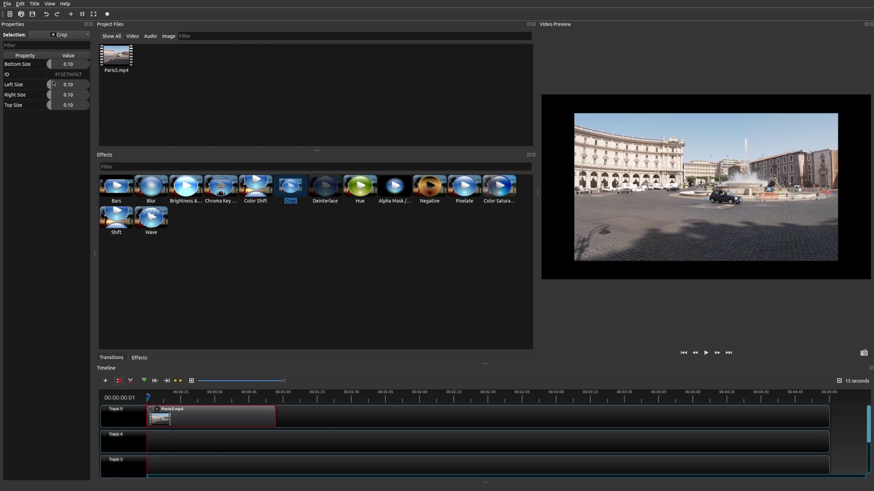
drag(51, 107, 55, 105)
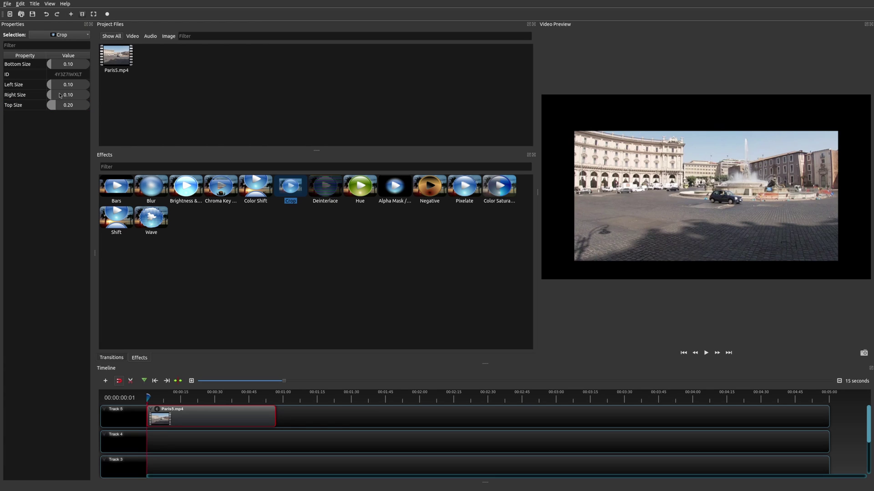
drag(56, 69, 62, 68)
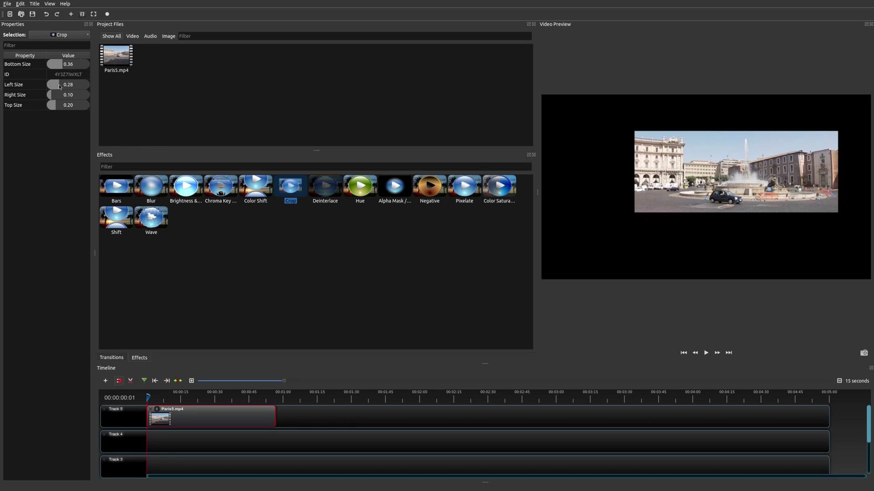
mouse_move(59, 87)
mouse_down()
mouse_move(68, 83)
mouse_move(60, 95)
mouse_up()
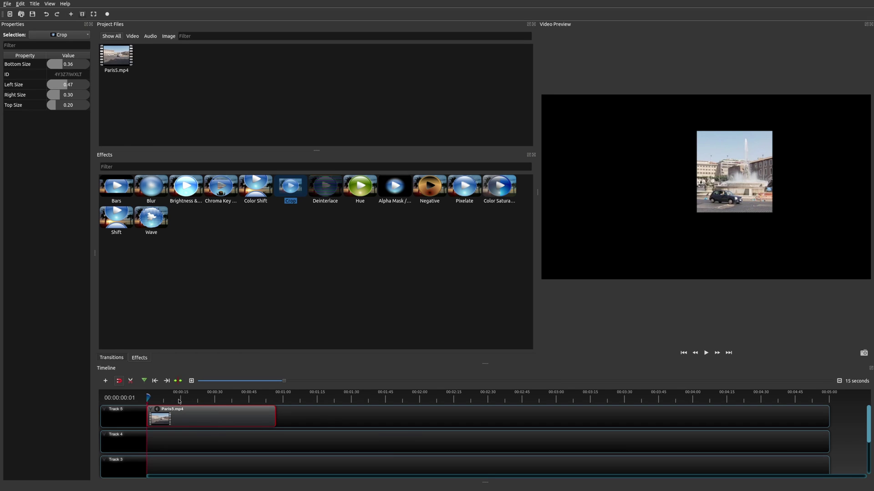
drag(168, 399, 179, 400)
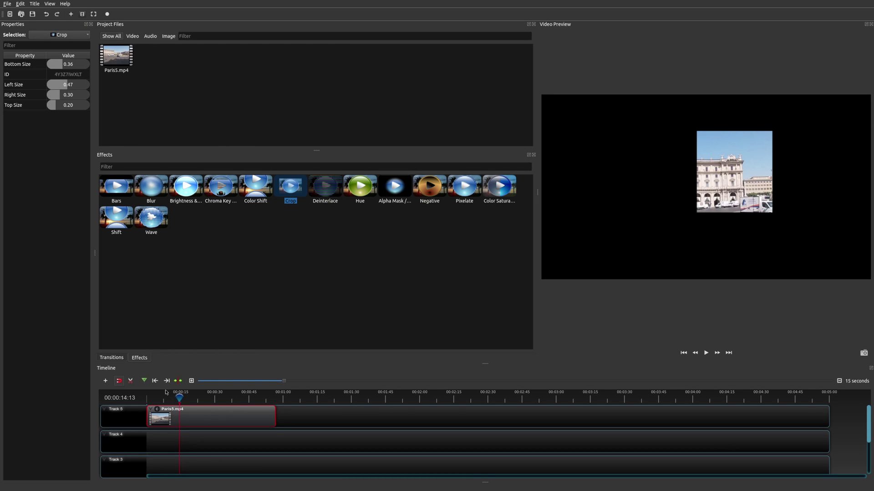
- At 00:00:08:17, keyframe Bottom Size to 0.14 and Right Size to 0.08
click(164, 394)
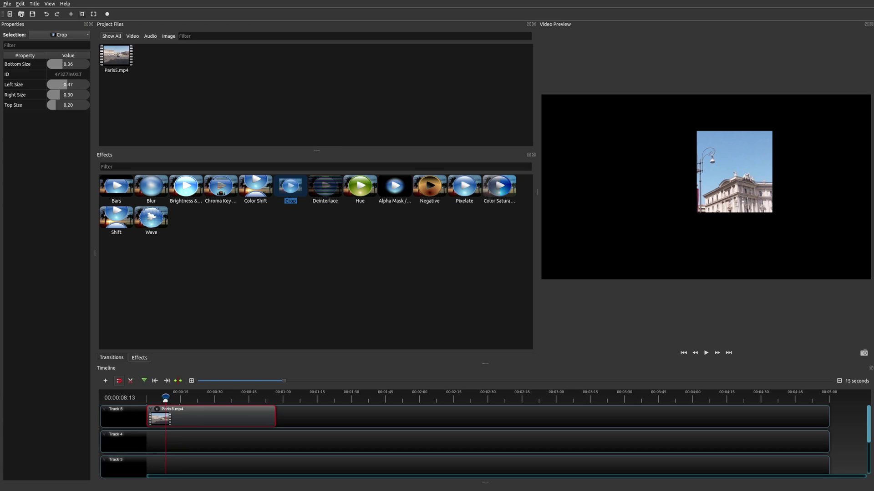
drag(164, 399, 166, 399)
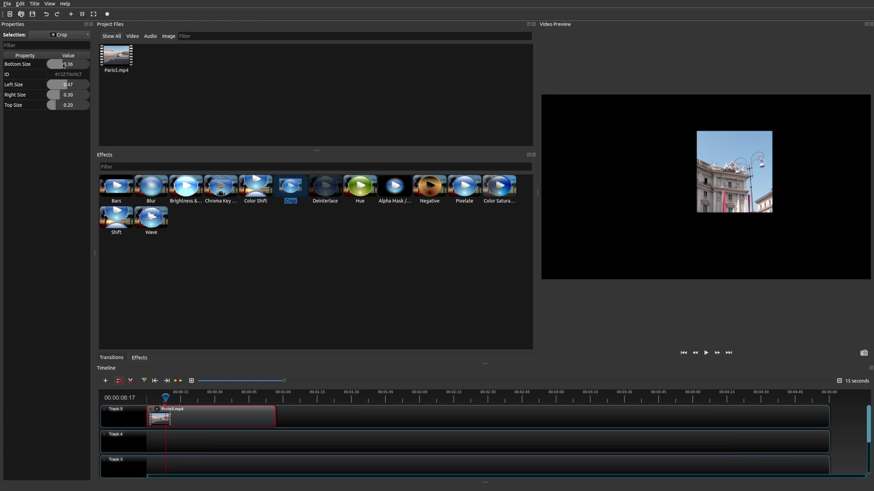
click(63, 66)
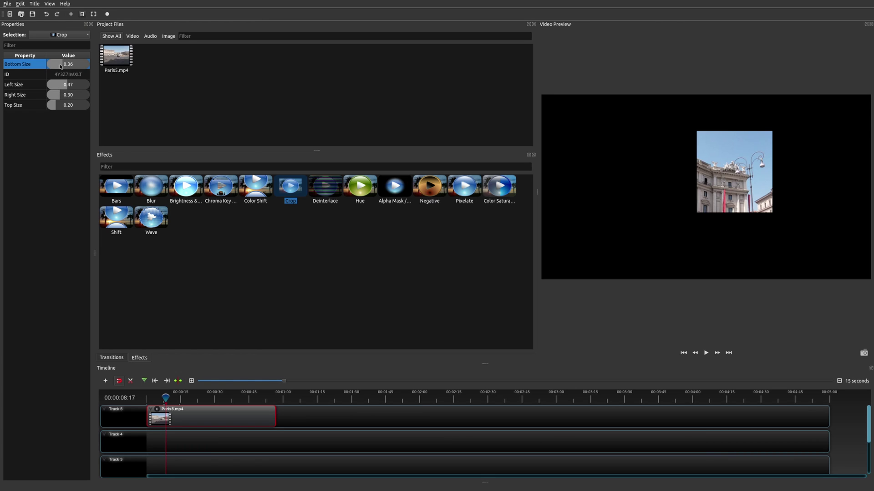
drag(61, 66, 53, 86)
click(60, 95)
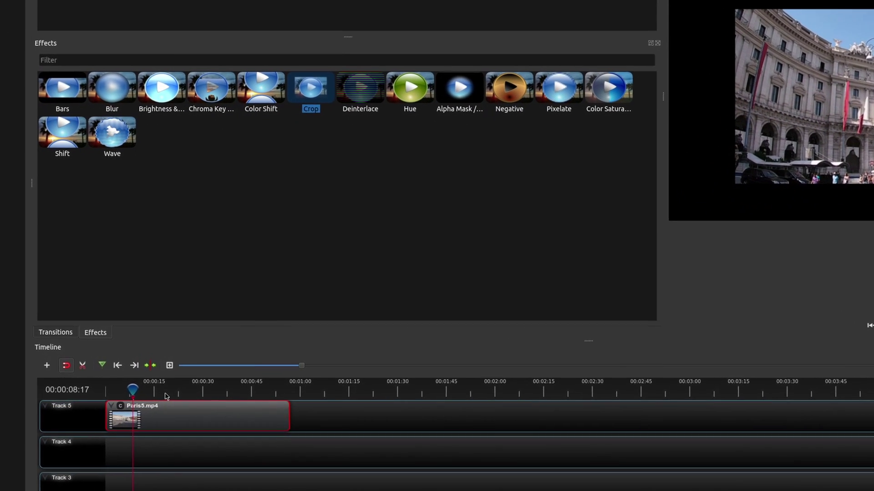
- Keyframe Left Size 0.00 at about 18 seconds, then Bottom and Top Size 0.00 at about 27 seconds
click(166, 394)
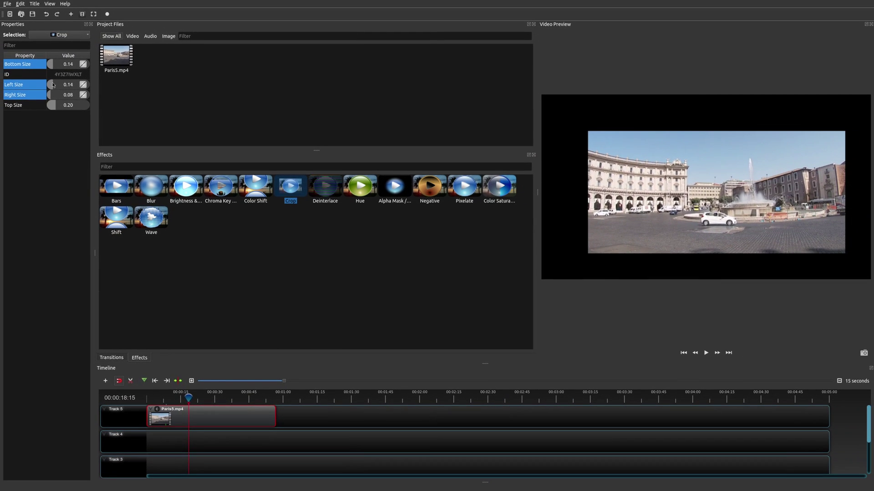
drag(52, 84, 45, 98)
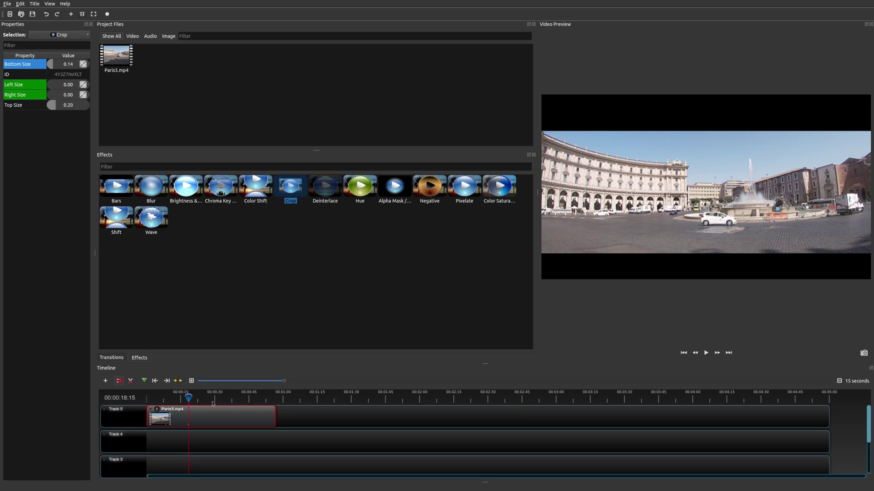
drag(188, 398, 208, 397)
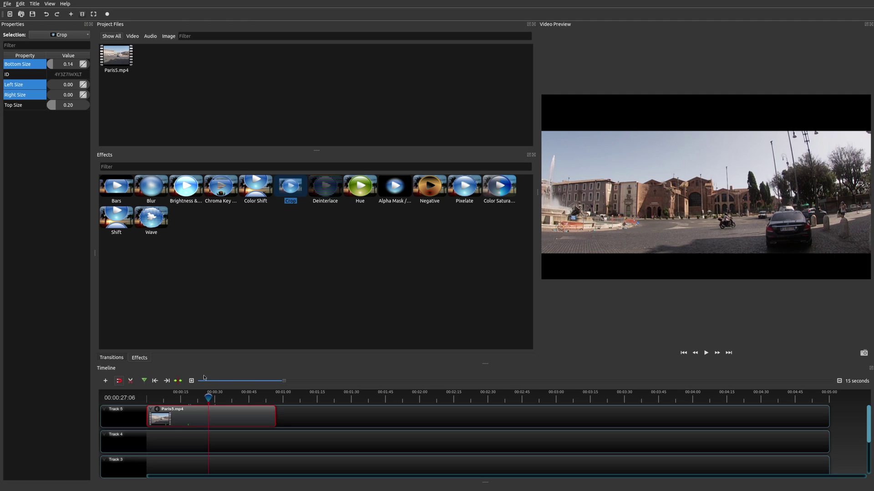
drag(52, 68, 43, 68)
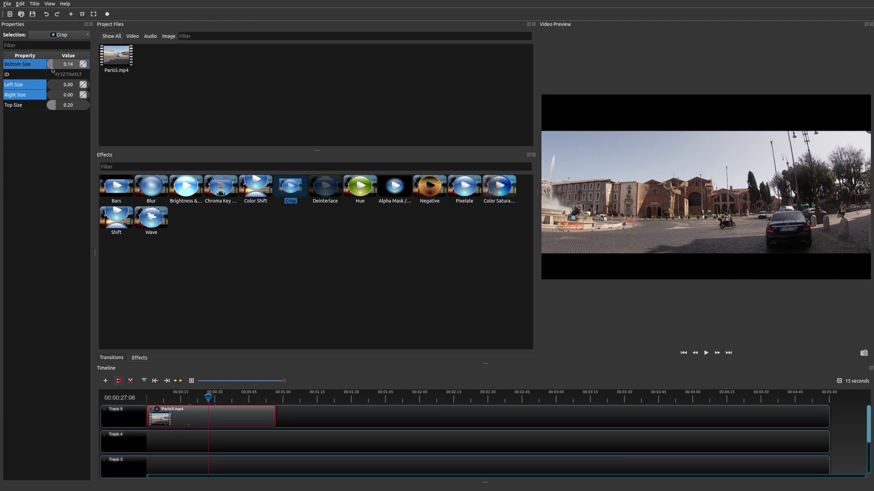
drag(53, 105, 45, 105)
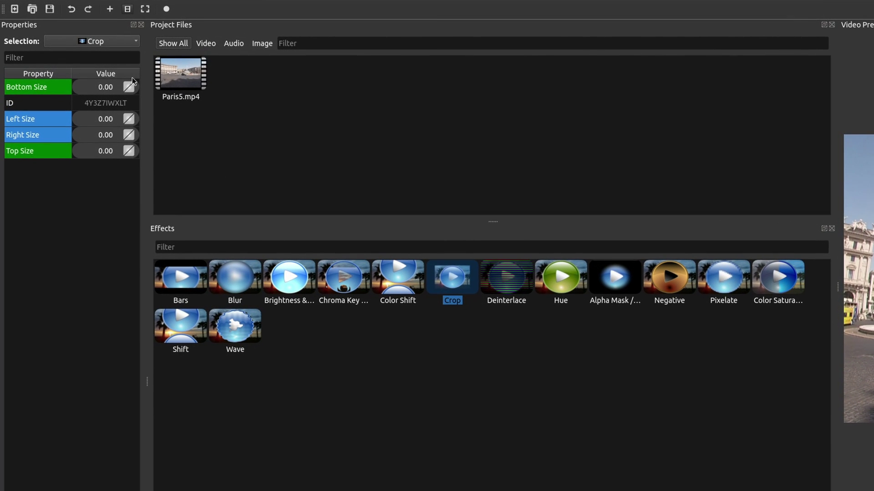
click(129, 88)
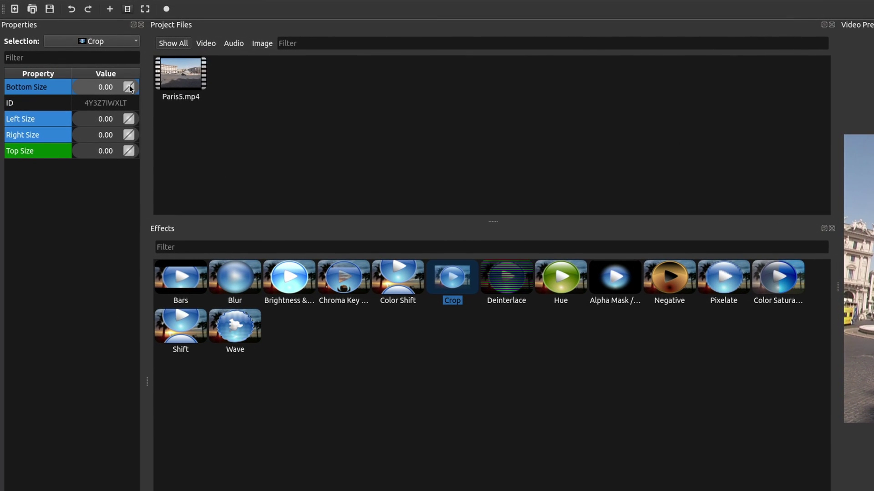
right_click(129, 90)
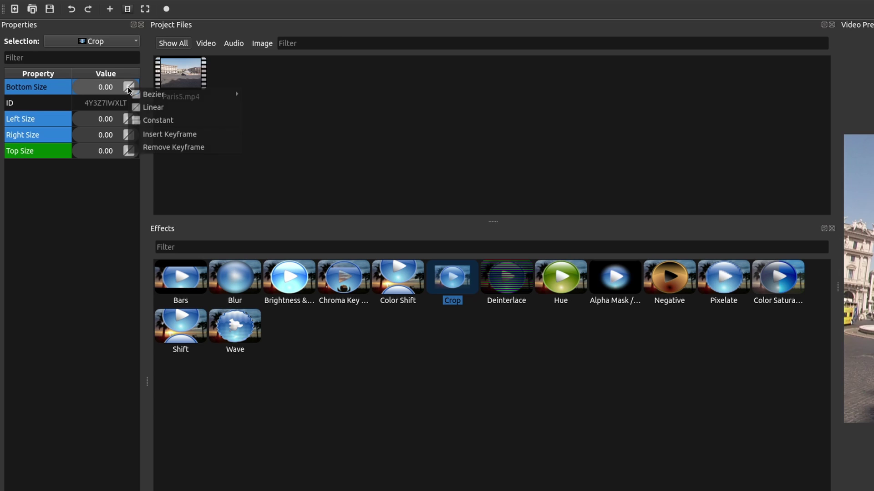
mouse_move(161, 97)
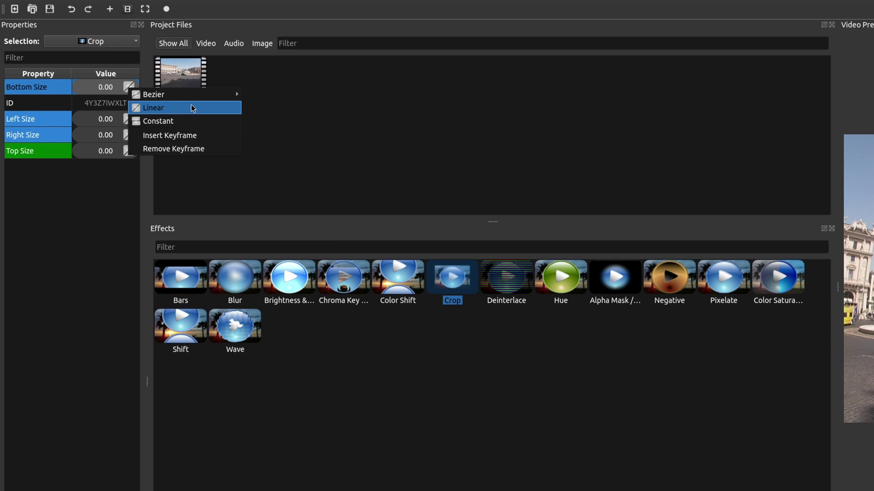
mouse_move(192, 98)
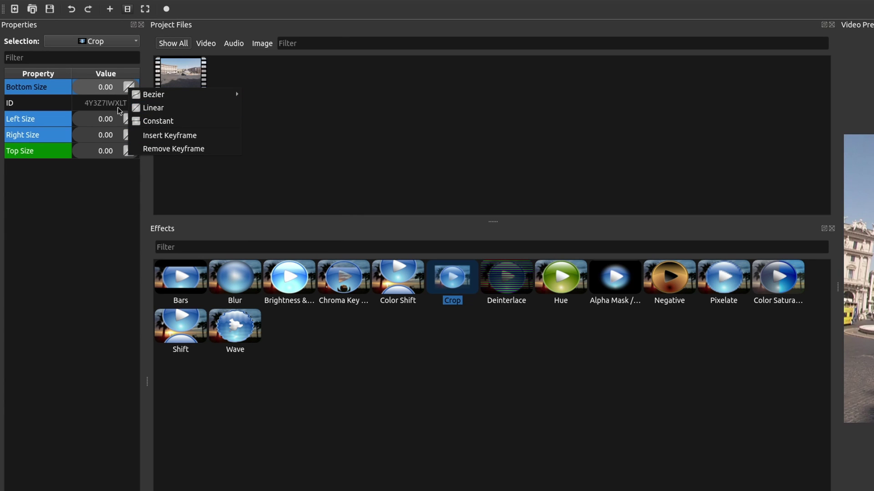
click(93, 323)
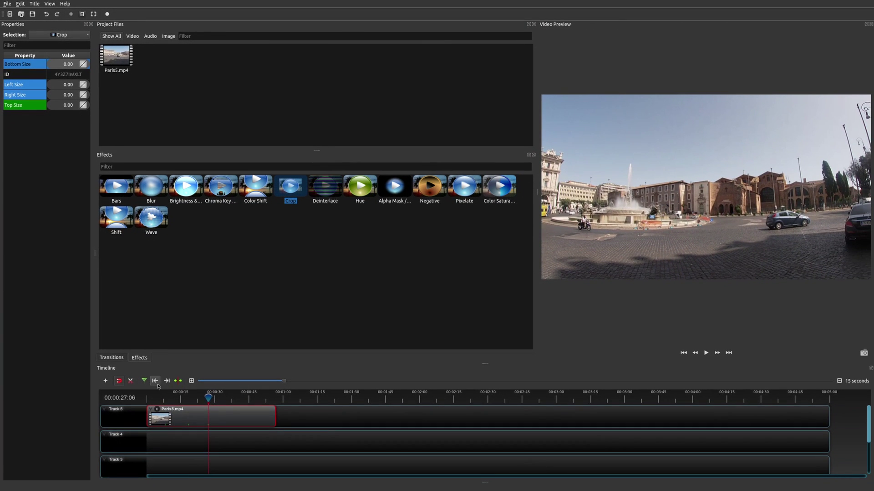
click(183, 447)
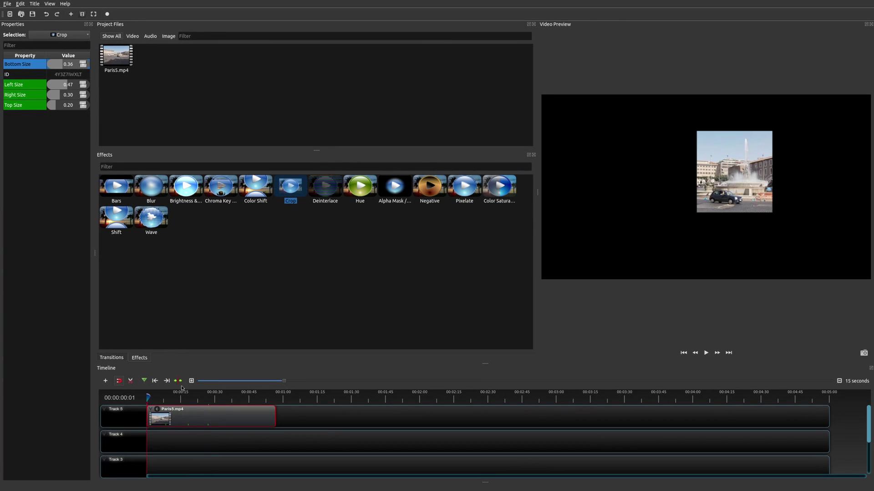
click(706, 353)
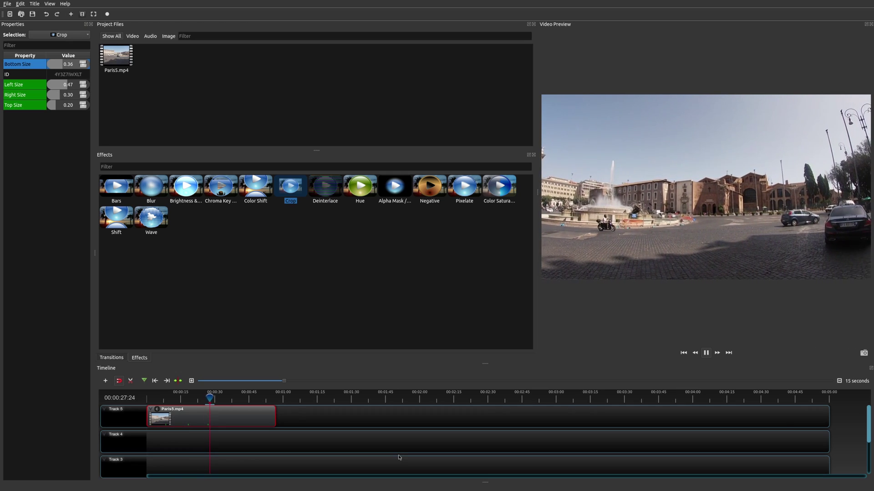
- Pause playback and inspect the interpolated crop at about 17 and 13 seconds
key(space)
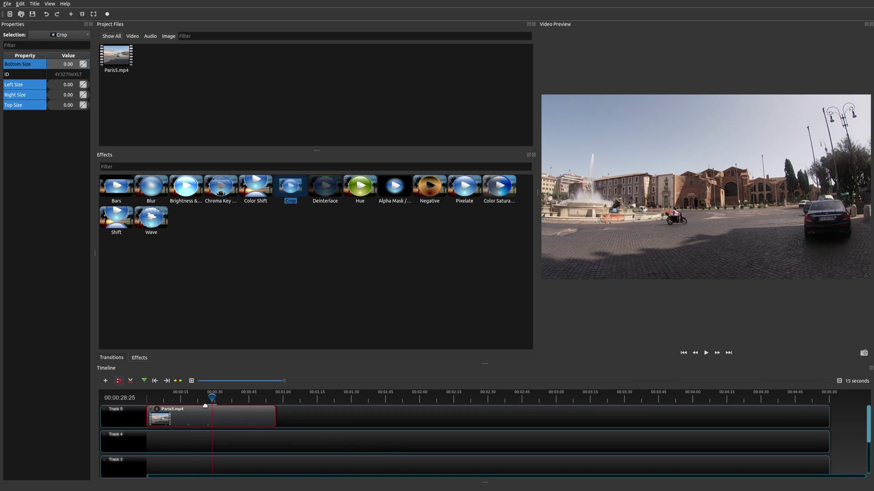
click(187, 398)
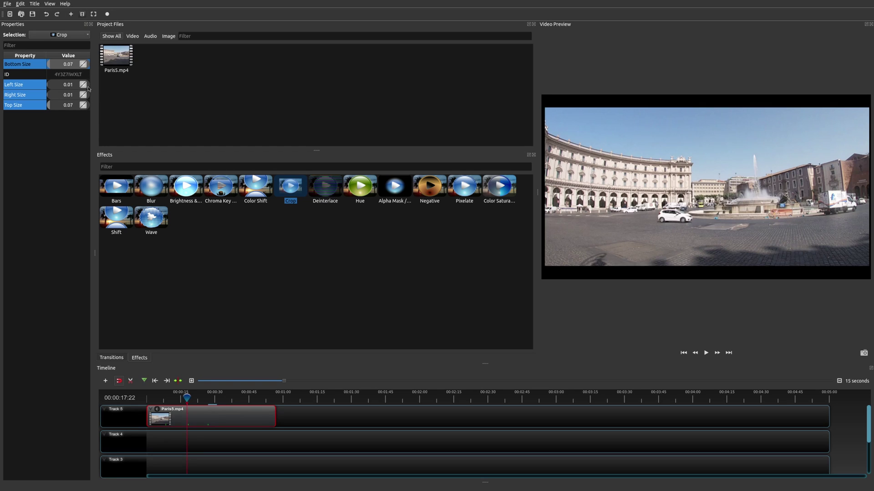
click(177, 400)
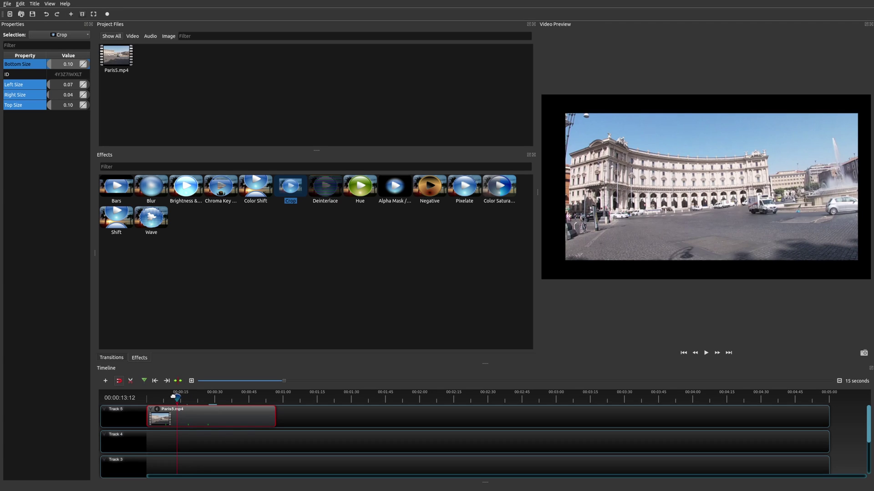